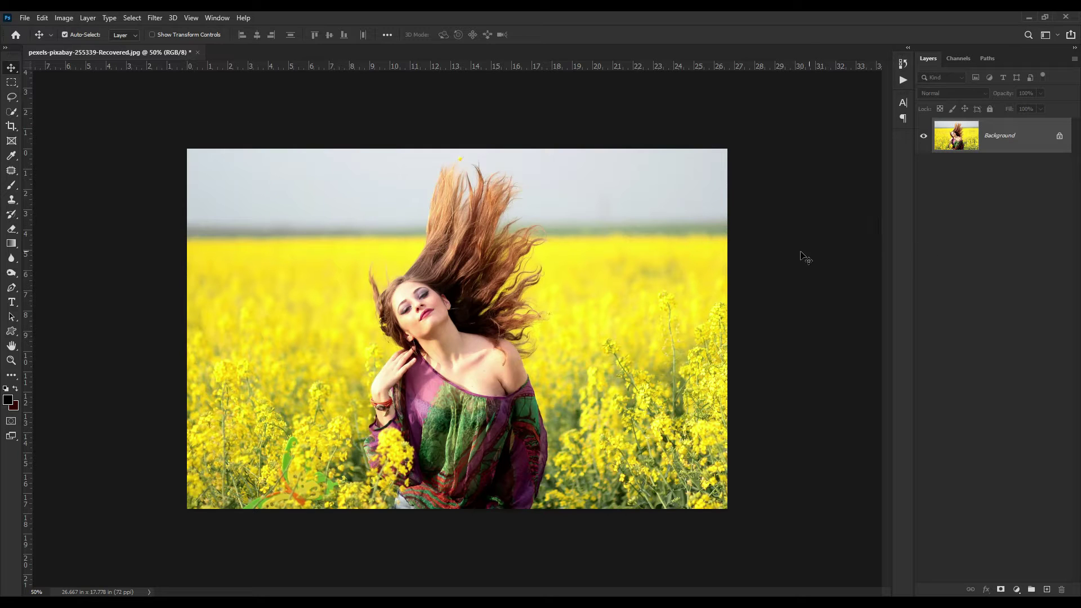
# Step: Duplicate the photo onto a new Layer 1 above the Background
pyautogui.hotkey('ctrl', '+')
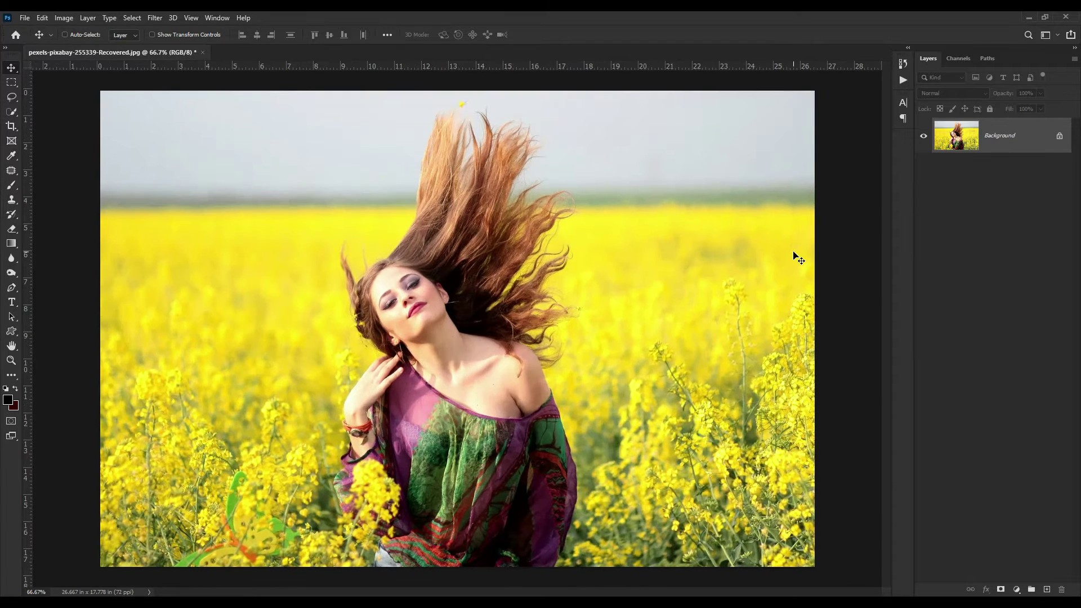
pyautogui.hotkey('ctrl', '-')
pyautogui.hotkey('ctrl', '+')
pyautogui.hotkey('ctrl', '+')
pyautogui.hotkey('ctrl', '-')
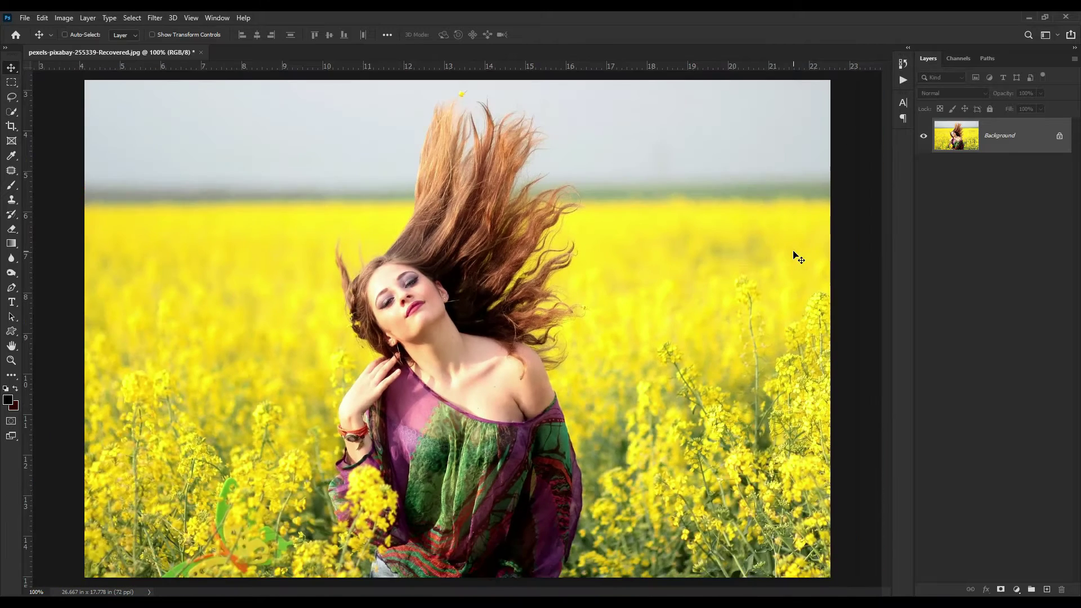
pyautogui.hotkey('ctrl', '-')
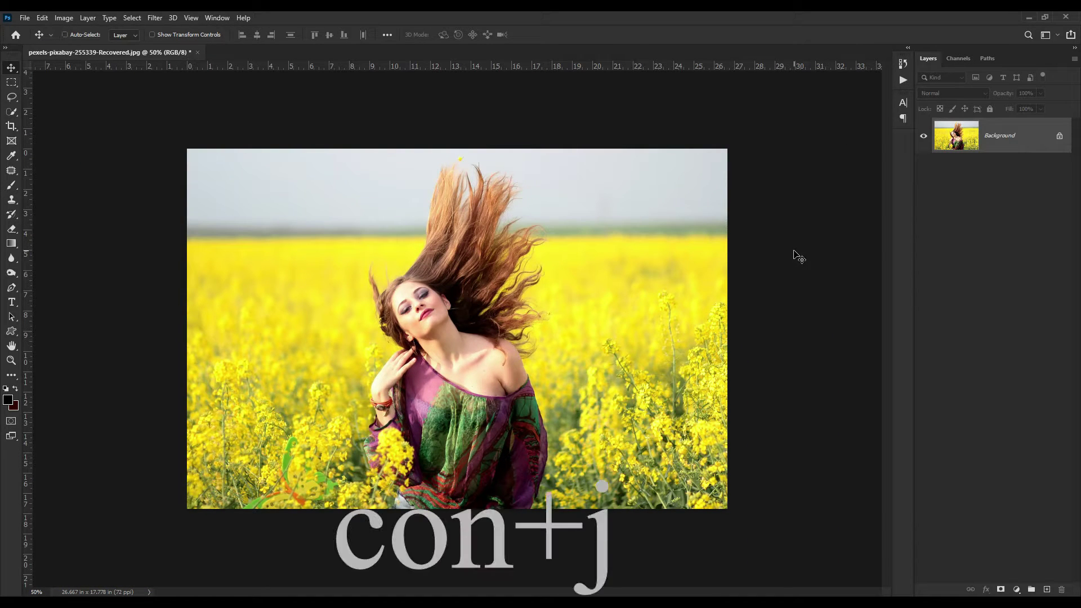
pyautogui.hotkey('ctrl', 'j')
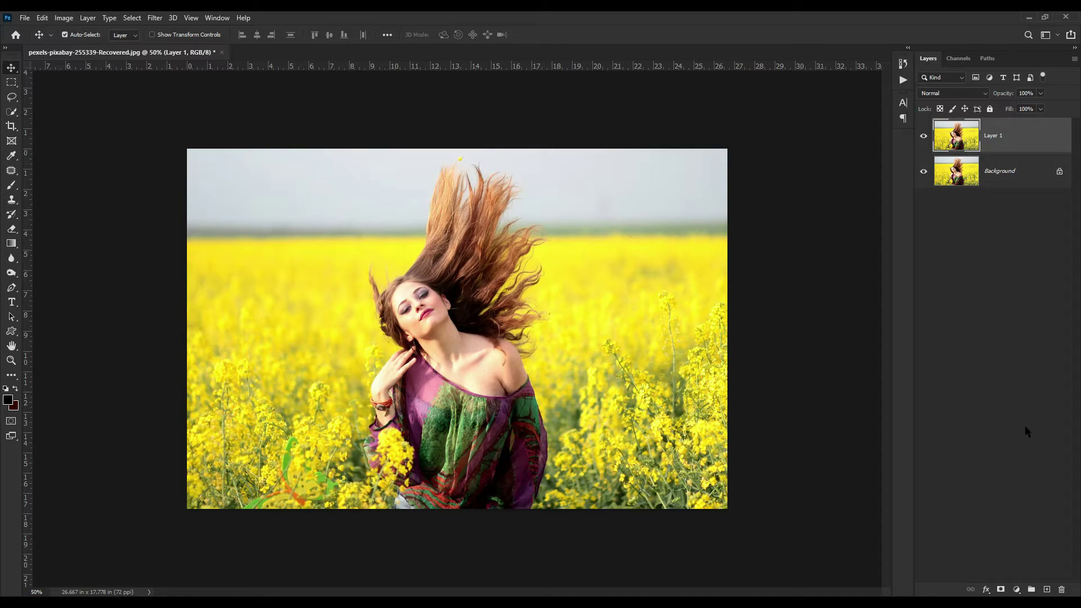
pyautogui.click(1017, 590)
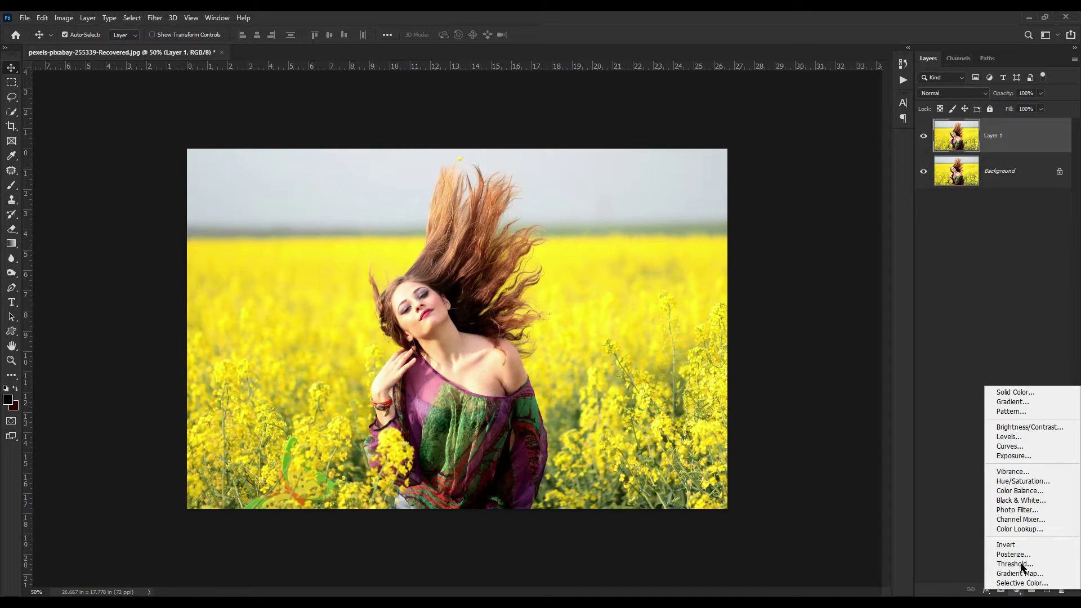
# Step: Add a Channel Mixer layer whose Green output uses Green 0 and Blue 100
pyautogui.click(1027, 520)
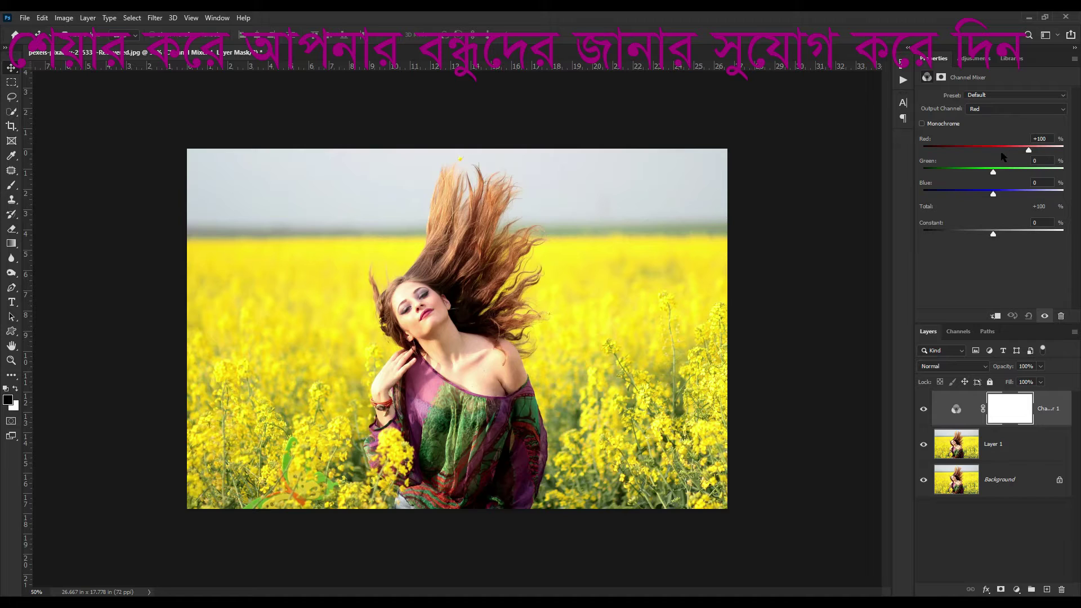
pyautogui.click(990, 109)
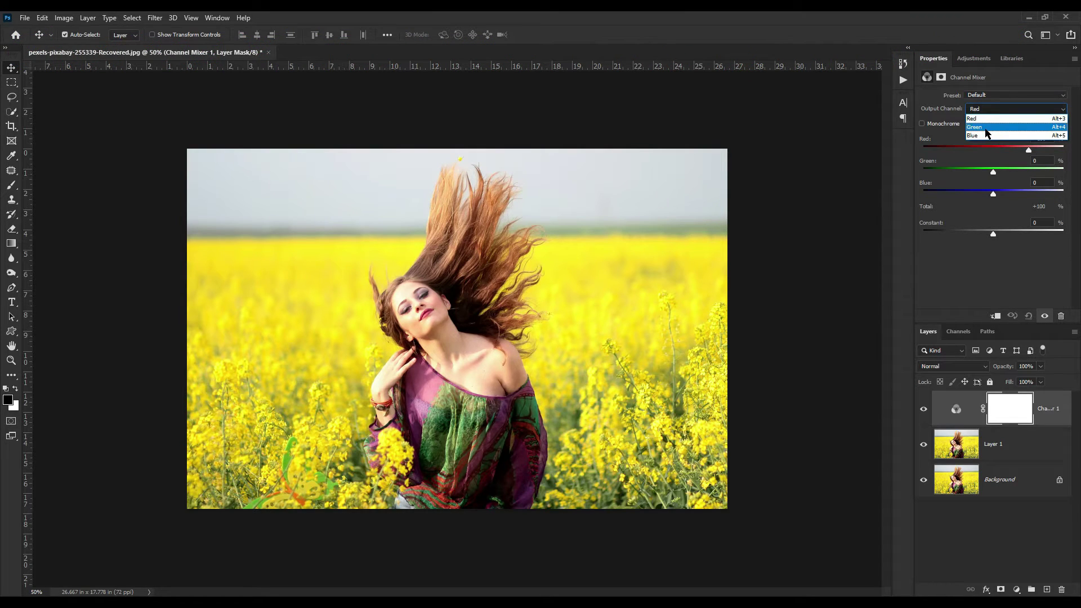
pyautogui.click(986, 127)
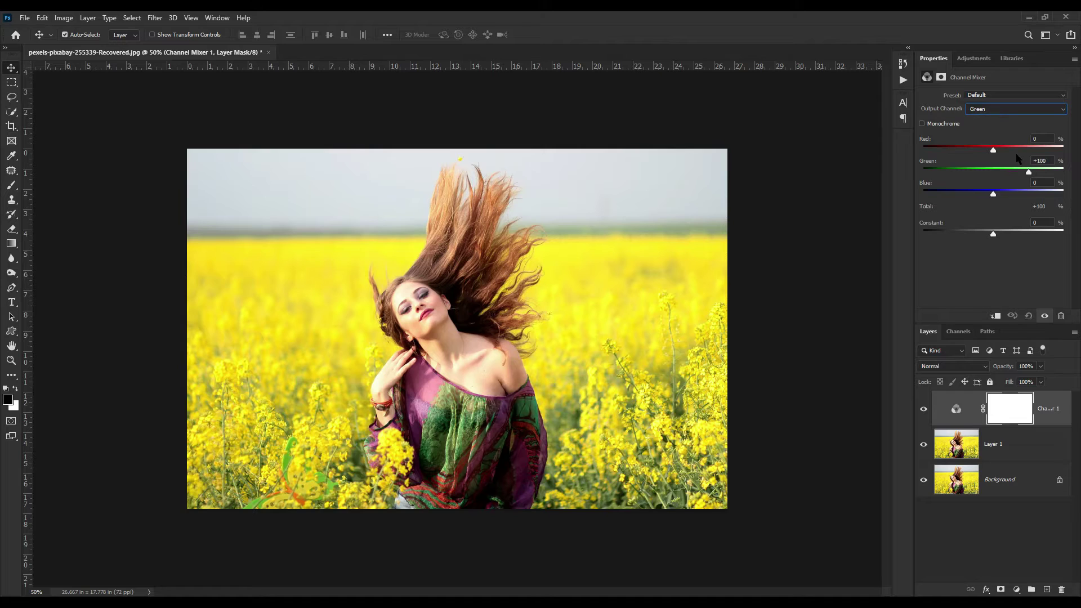
pyautogui.click(1049, 161)
pyautogui.write('0')
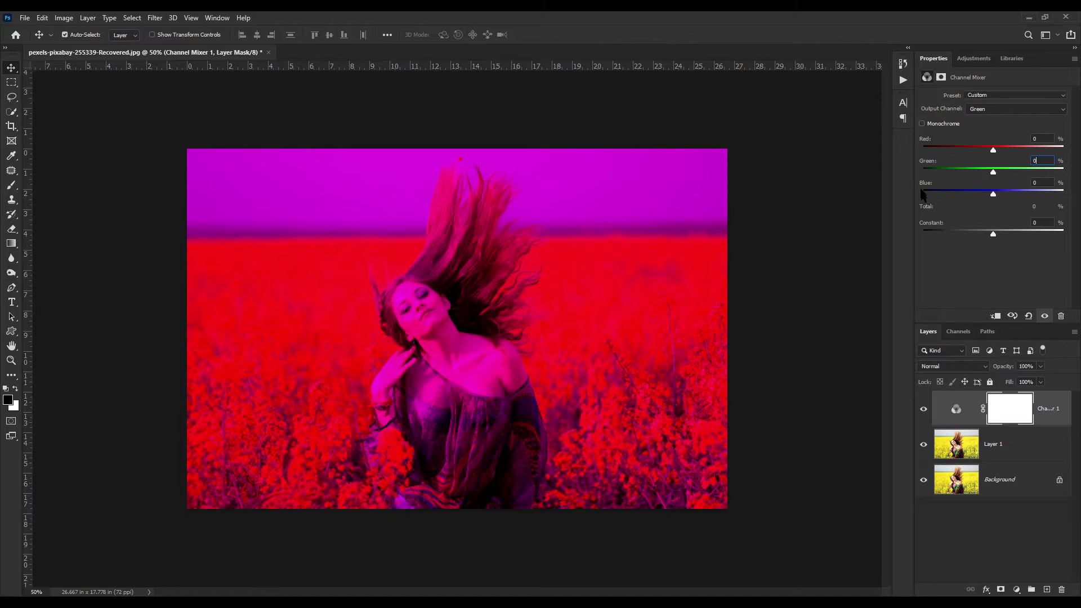
pyautogui.click(1042, 183)
pyautogui.write('100')
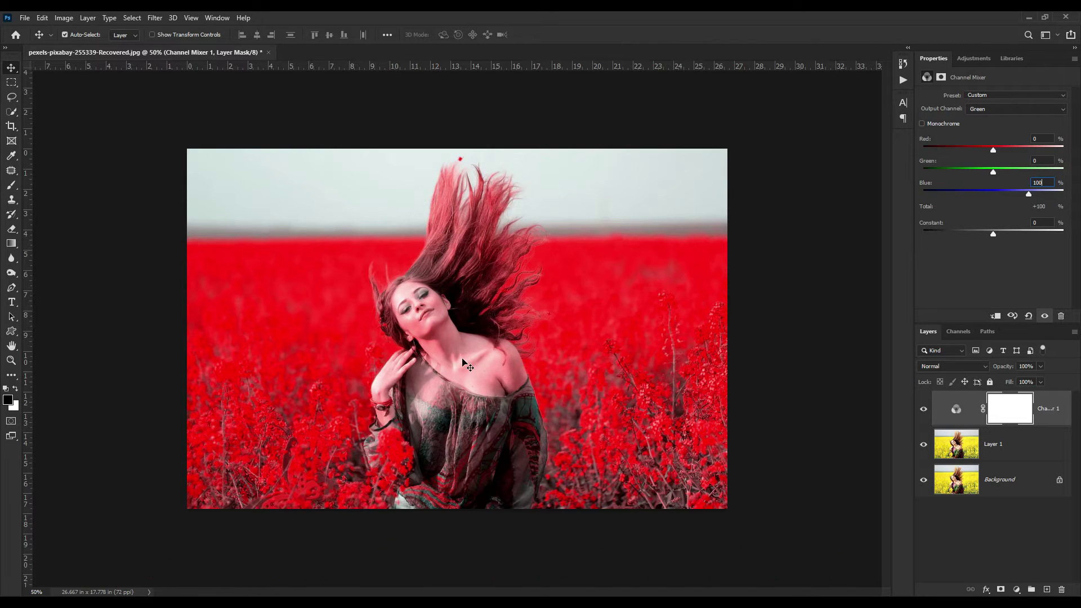
# Step: Switch to the Brush tool and set a 50 px brush to about 49% hardness
pyautogui.click(15, 188)
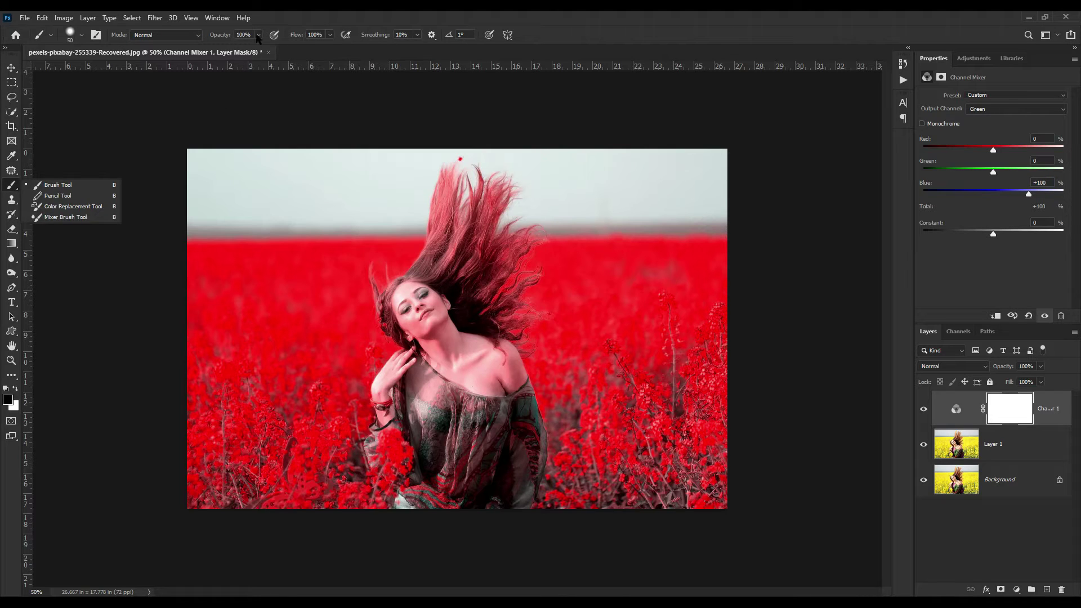
pyautogui.click(258, 35)
pyautogui.click(330, 35)
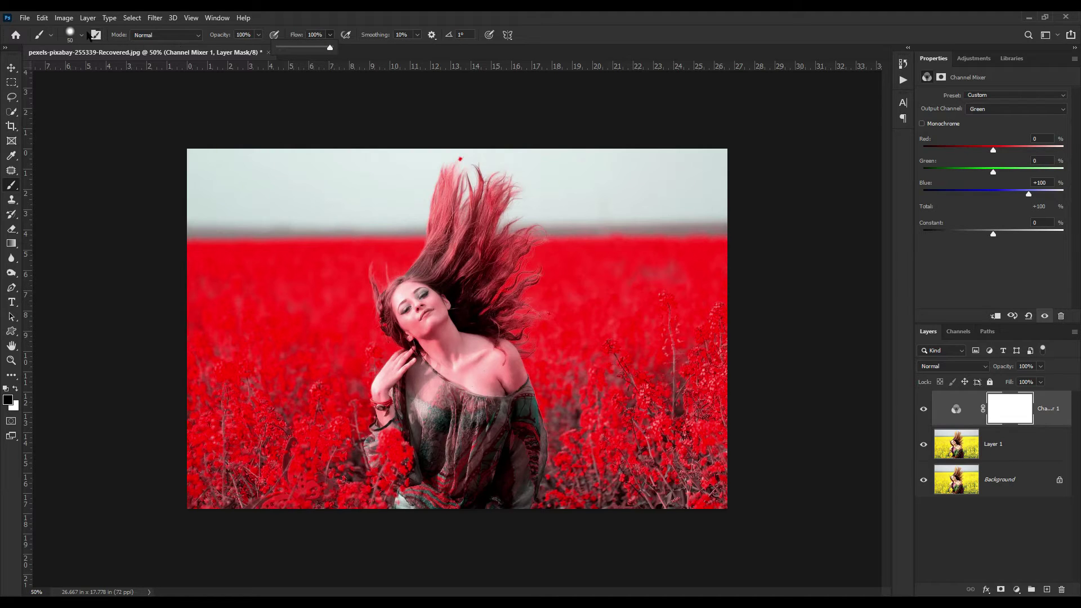
pyautogui.rightClick(344, 180)
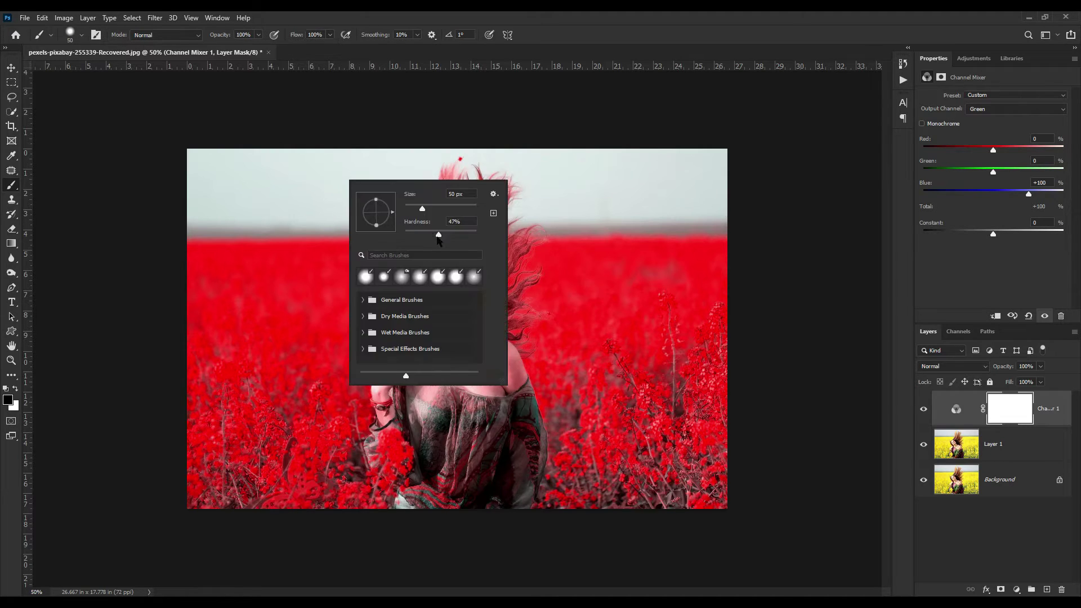
pyautogui.moveTo(439, 235); pyautogui.dragTo(432, 235)
pyautogui.click(79, 34)
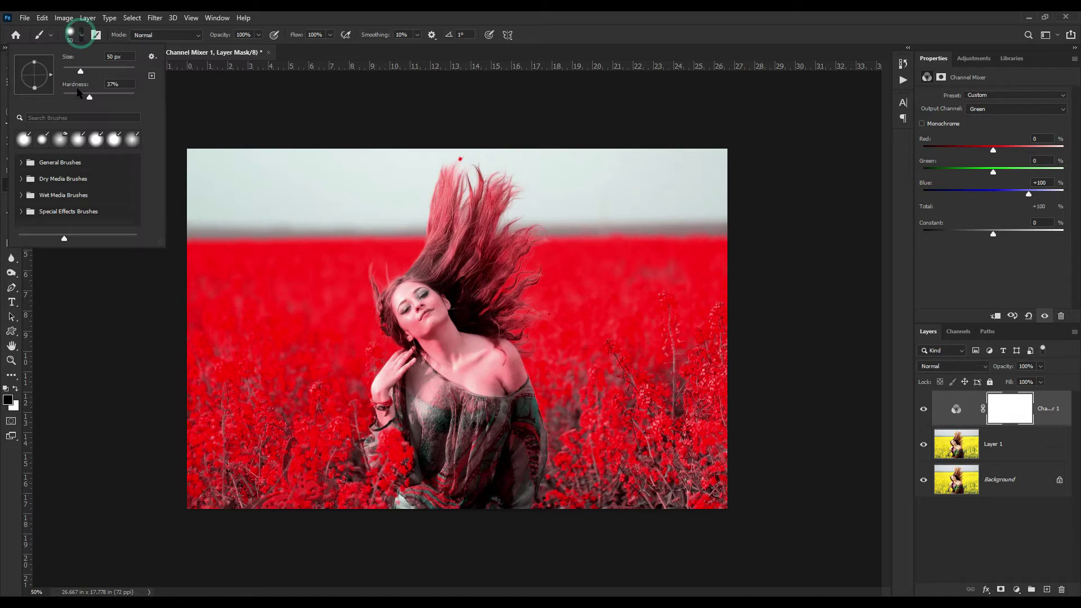
pyautogui.moveTo(90, 97); pyautogui.dragTo(98, 96)
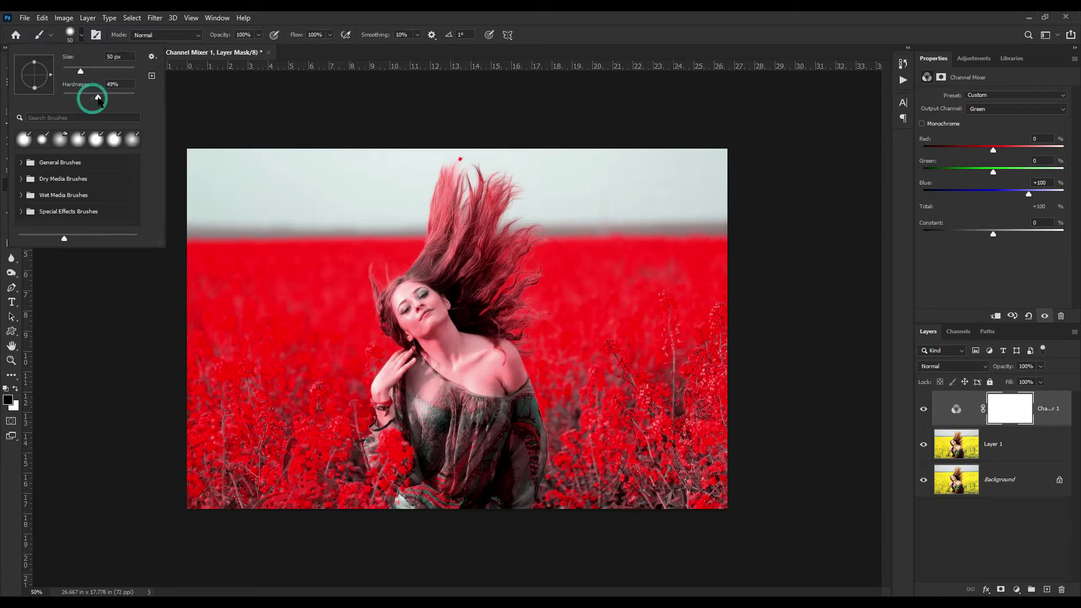
pyautogui.click(431, 333)
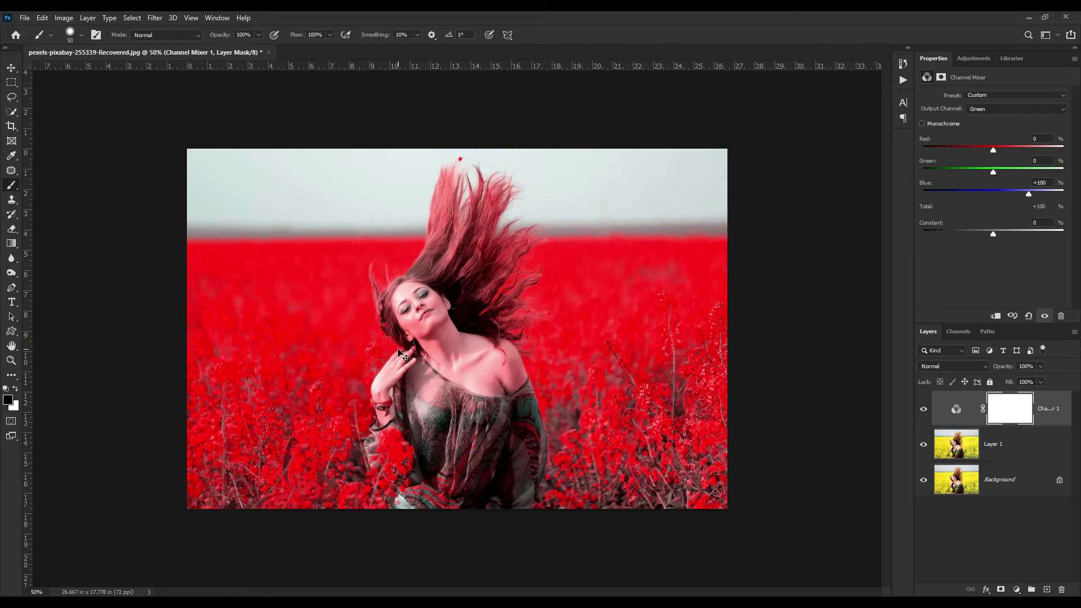
# Step: Paint the mask black over the woman's forehead, cheek, jaw, neck and shoulder
pyautogui.hotkey('ctrl', '+')
pyautogui.hotkey('ctrl', '+')
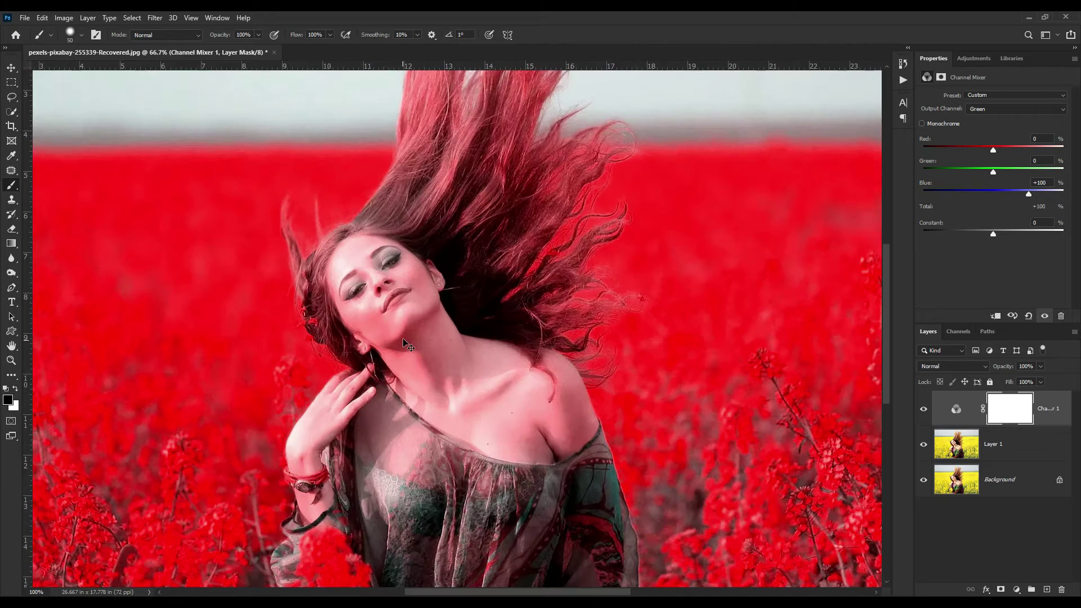
pyautogui.hotkey('ctrl', '+')
pyautogui.moveTo(210, 205)
pyautogui.mouseDown()
pyautogui.moveTo(232, 176)
pyautogui.moveTo(315, 163)
pyautogui.moveTo(361, 209)
pyautogui.moveTo(400, 290)
pyautogui.moveTo(451, 354)
pyautogui.moveTo(619, 397)
pyautogui.moveTo(676, 433)
pyautogui.moveTo(706, 479)
pyautogui.moveTo(709, 516)
pyautogui.moveTo(676, 495)
pyautogui.mouseUp()
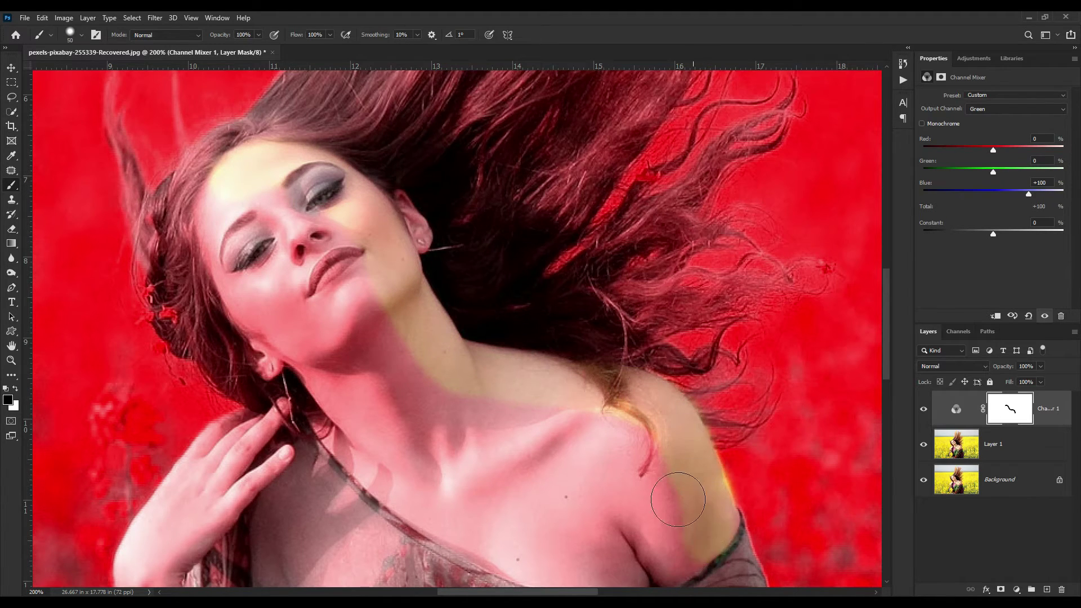
pyautogui.moveTo(622, 378)
pyautogui.mouseDown()
pyautogui.moveTo(355, 102)
pyautogui.moveTo(240, 200)
pyautogui.moveTo(291, 214)
pyautogui.moveTo(336, 171)
pyautogui.mouseUp()
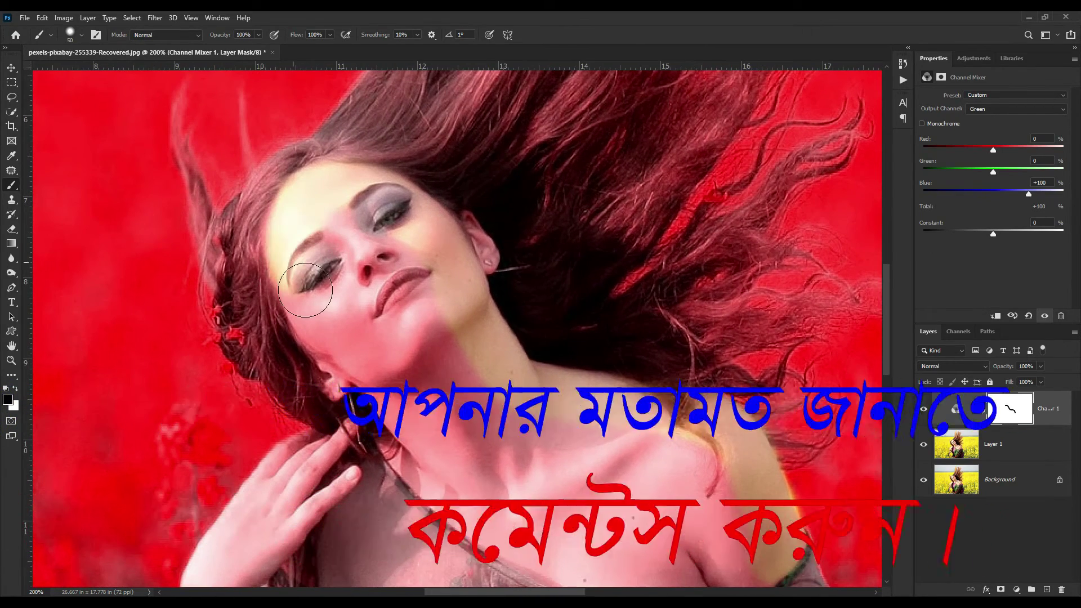
pyautogui.moveTo(314, 277)
pyautogui.mouseDown()
pyautogui.moveTo(324, 338)
pyautogui.moveTo(430, 449)
pyautogui.moveTo(466, 454)
pyautogui.moveTo(403, 275)
pyautogui.moveTo(408, 313)
pyautogui.moveTo(434, 340)
pyautogui.moveTo(529, 383)
pyautogui.moveTo(636, 401)
pyautogui.moveTo(696, 388)
pyautogui.moveTo(659, 285)
pyautogui.moveTo(519, 224)
pyautogui.moveTo(550, 287)
pyautogui.moveTo(417, 219)
pyautogui.moveTo(535, 342)
pyautogui.moveTo(466, 324)
pyautogui.moveTo(438, 355)
pyautogui.moveTo(507, 462)
pyautogui.mouseUp()
pyautogui.press(']')
pyautogui.press(']')
pyautogui.press(']')
pyautogui.press(']')
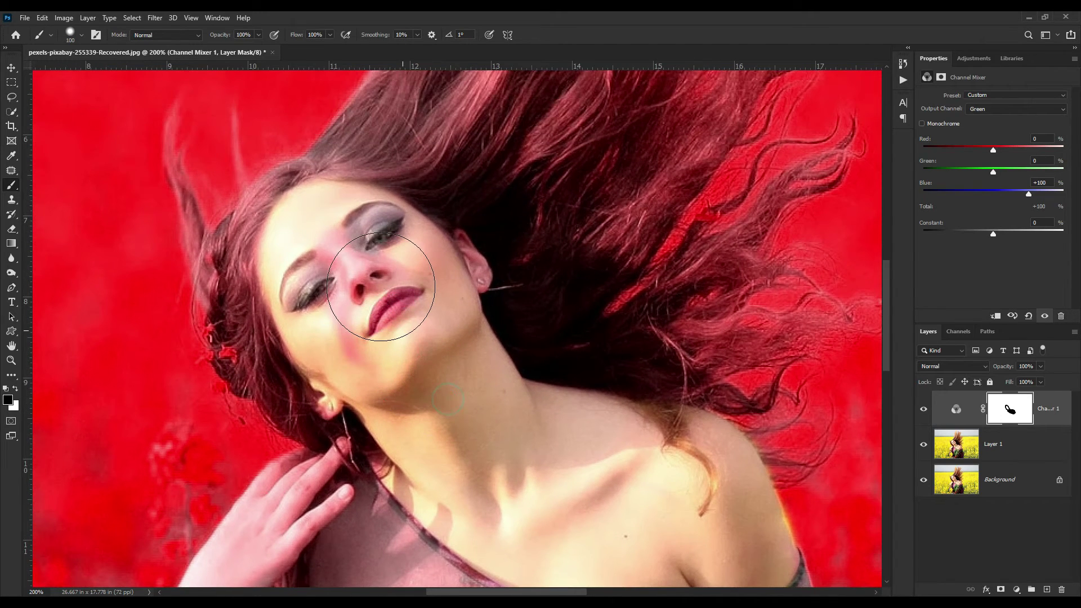
# Step: Mask the red off her nose, eyes, chin, fingers and wrist, then zoom out
pyautogui.moveTo(381, 287)
pyautogui.mouseDown()
pyautogui.moveTo(362, 338)
pyautogui.moveTo(345, 253)
pyautogui.moveTo(392, 342)
pyautogui.moveTo(452, 254)
pyautogui.moveTo(434, 265)
pyautogui.mouseUp()
pyautogui.moveTo(316, 307)
pyautogui.mouseDown()
pyautogui.moveTo(367, 229)
pyautogui.moveTo(379, 241)
pyautogui.moveTo(306, 337)
pyautogui.moveTo(376, 278)
pyautogui.moveTo(436, 177)
pyautogui.moveTo(381, 198)
pyautogui.moveTo(398, 181)
pyautogui.moveTo(403, 251)
pyautogui.moveTo(462, 201)
pyautogui.mouseUp()
pyautogui.press('[')
pyautogui.press('[')
pyautogui.press('[')
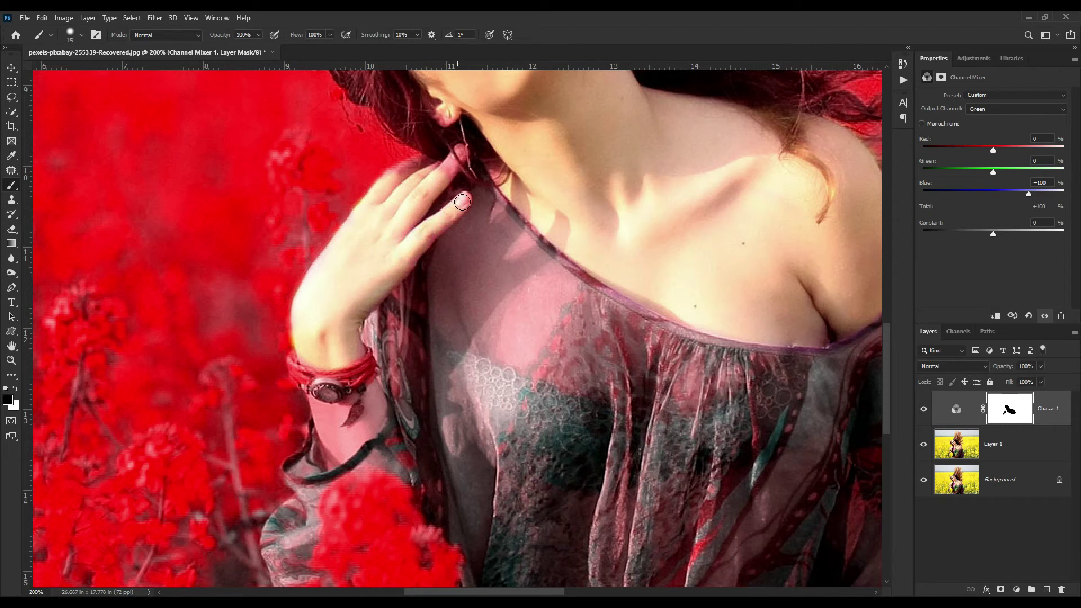
pyautogui.moveTo(441, 384)
pyautogui.mouseDown()
pyautogui.moveTo(374, 302)
pyautogui.moveTo(359, 303)
pyautogui.mouseUp()
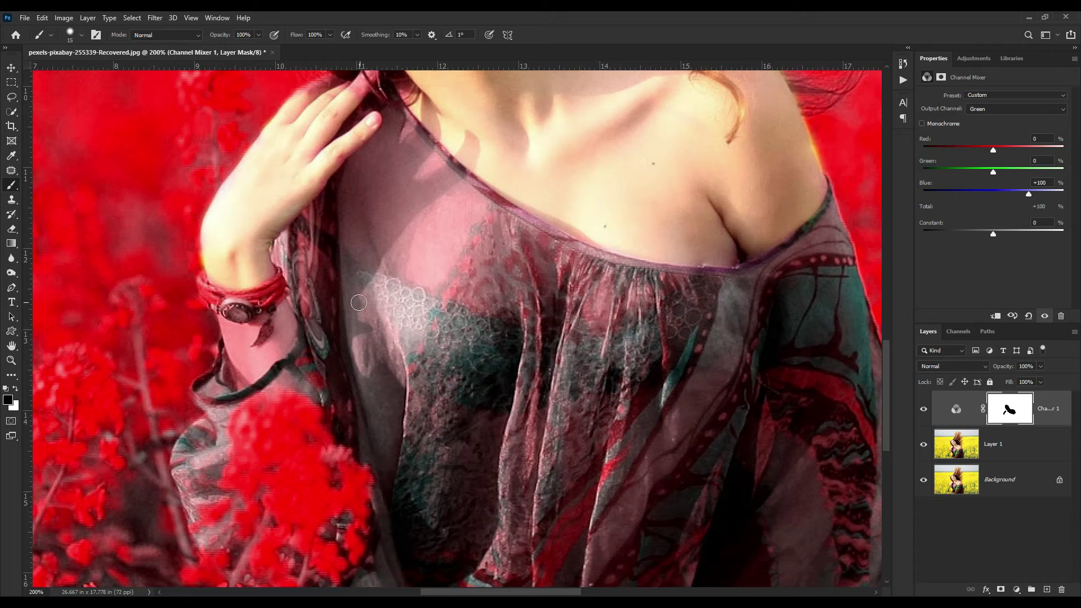
pyautogui.hotkey('ctrl', '-')
pyautogui.hotkey('ctrl', '-')
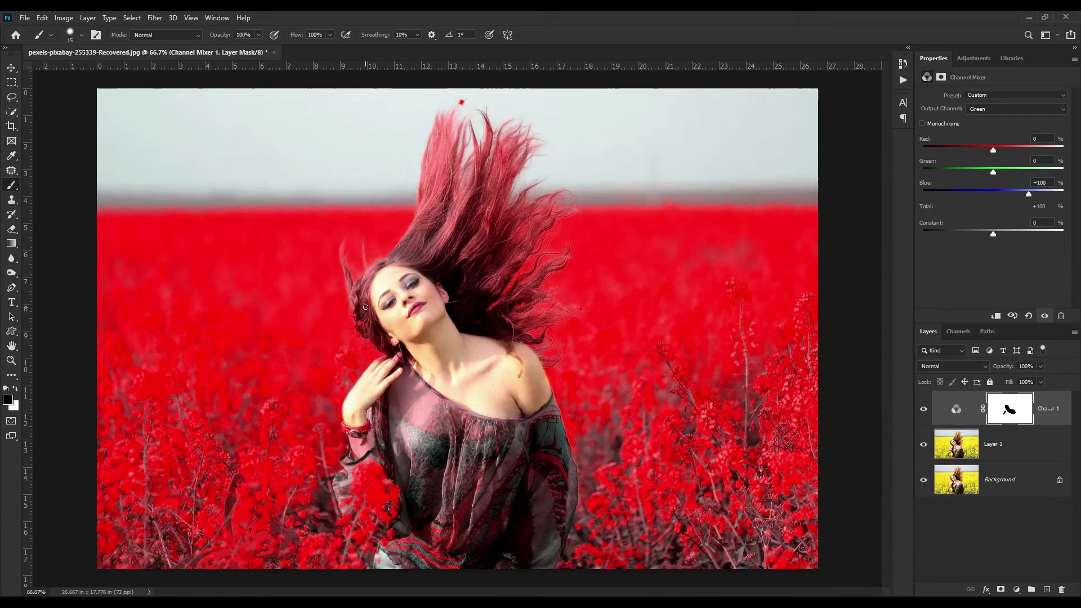
# Step: Add a Hue/Saturation layer with Saturation lowered to -18
pyautogui.click(1016, 589)
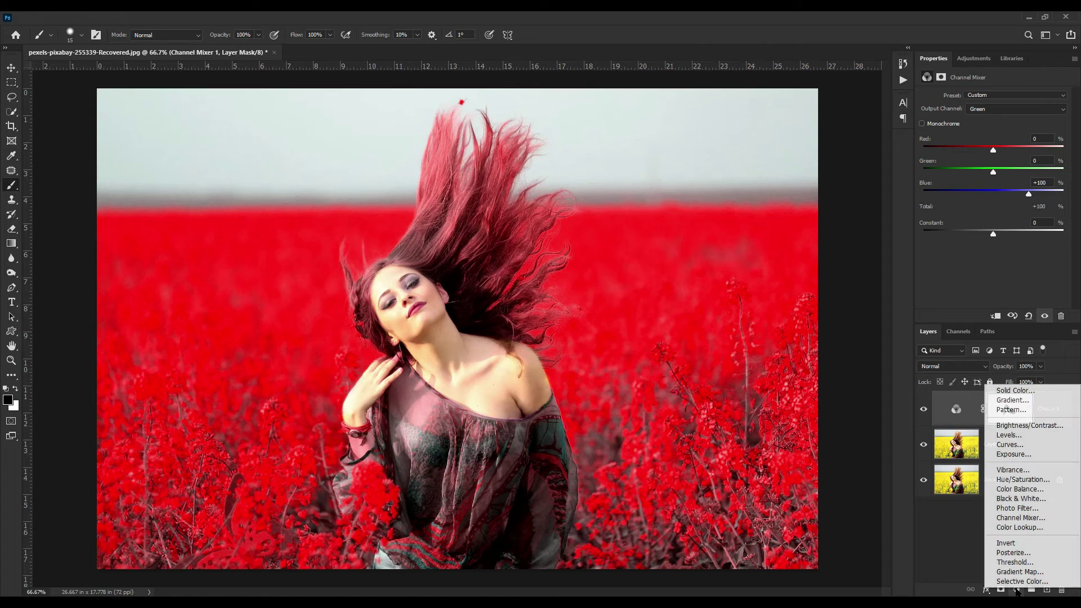
pyautogui.click(1030, 481)
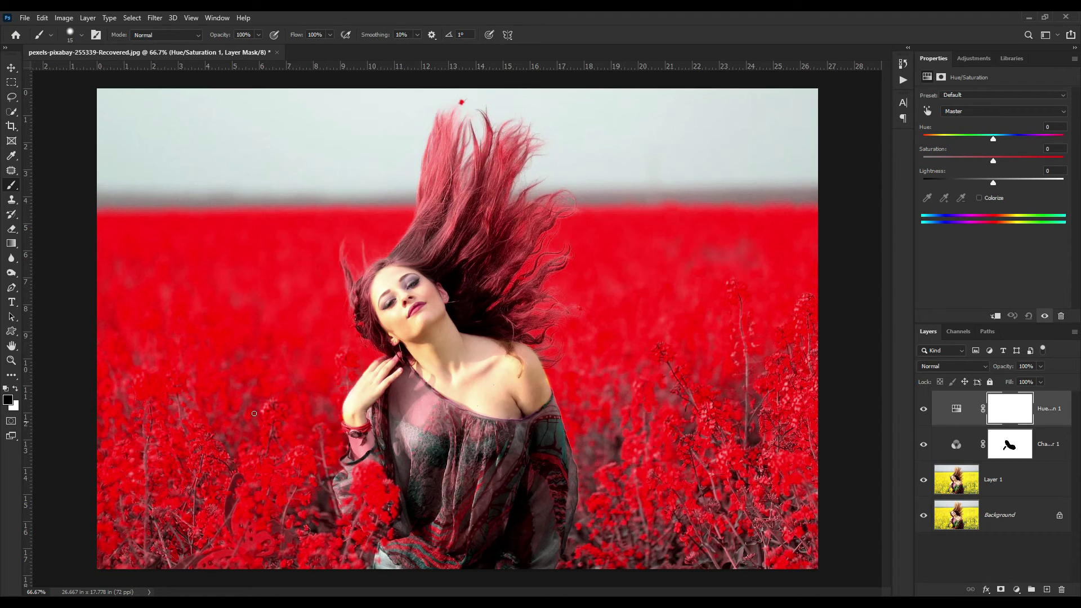
pyautogui.moveTo(993, 161); pyautogui.dragTo(981, 161)
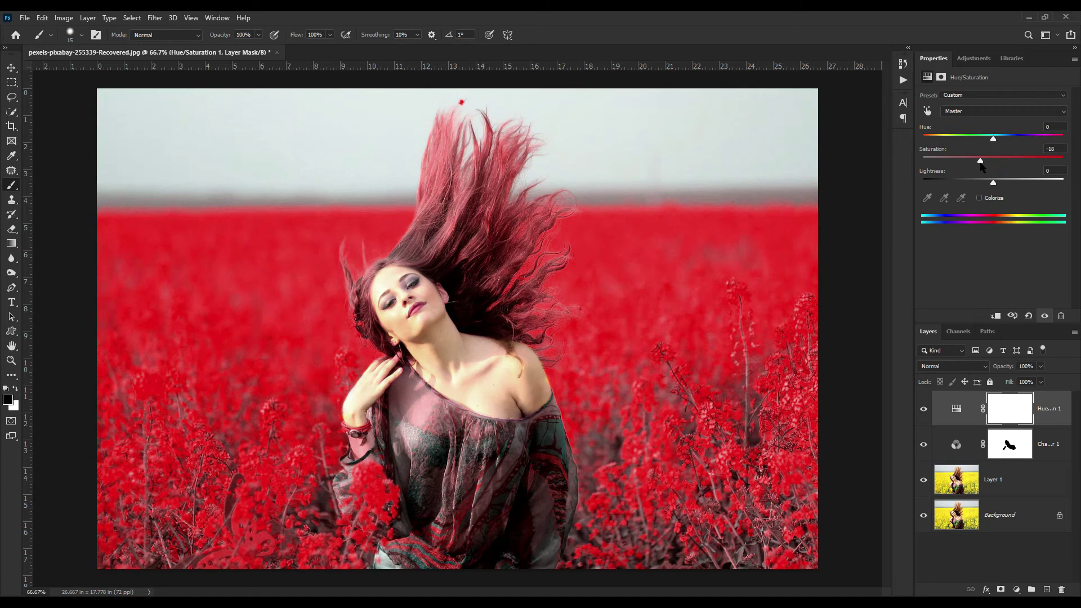
pyautogui.hotkey('ctrl', '+')
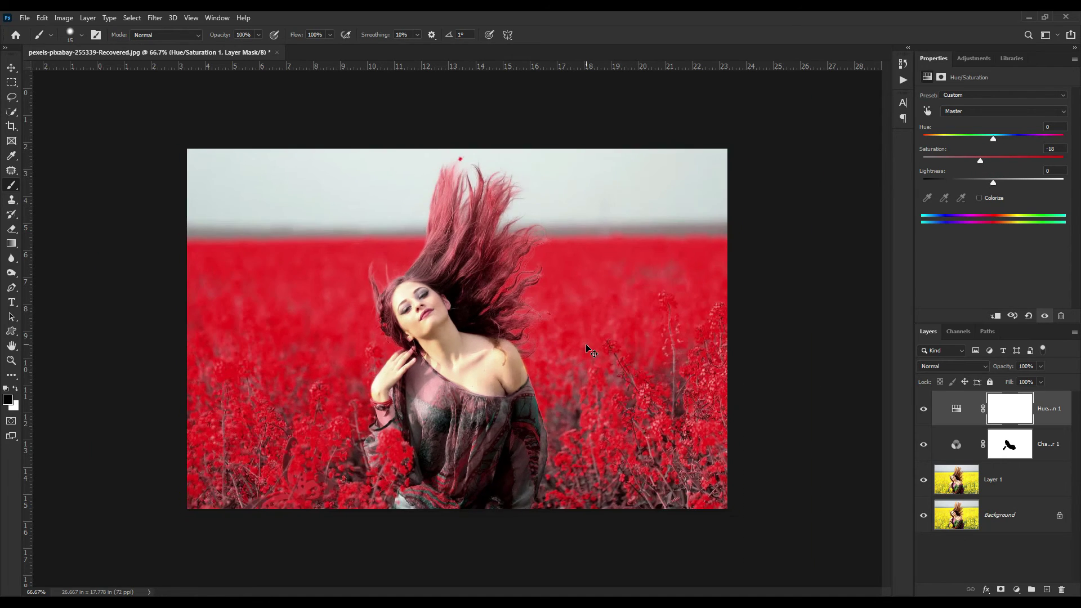
pyautogui.hotkey('ctrl', '-')
pyautogui.hotkey('ctrl', '-')
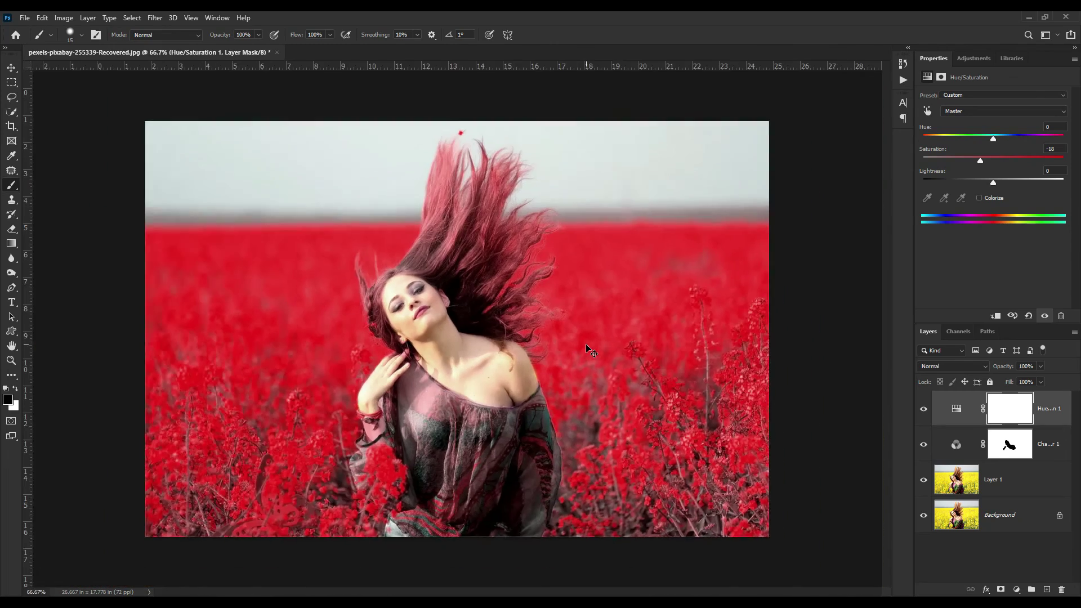
pyautogui.hotkey('ctrl', '+')
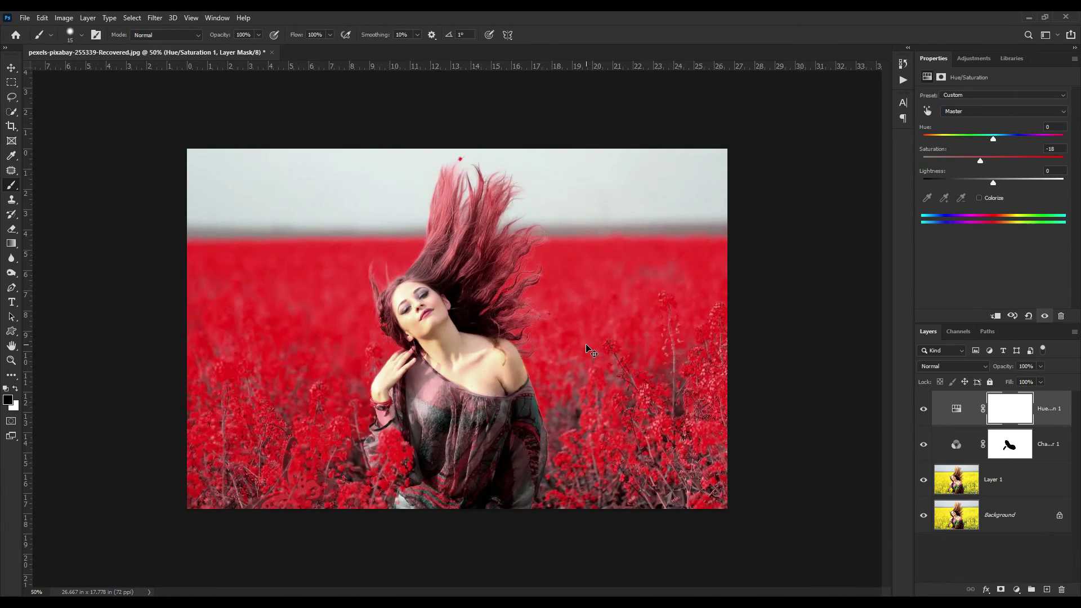
pyautogui.hotkey('ctrl', '+')
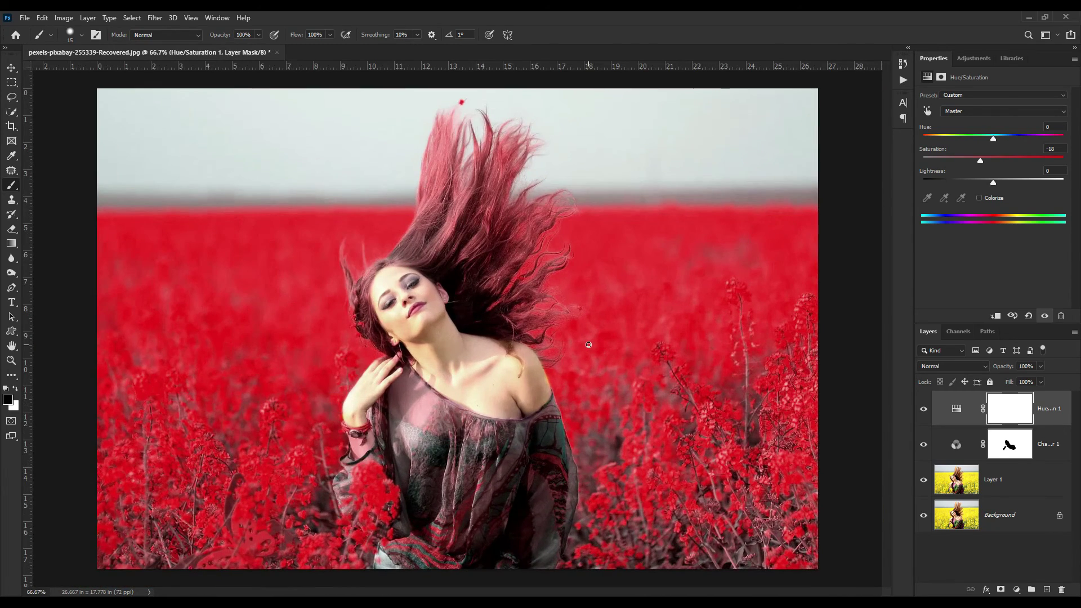